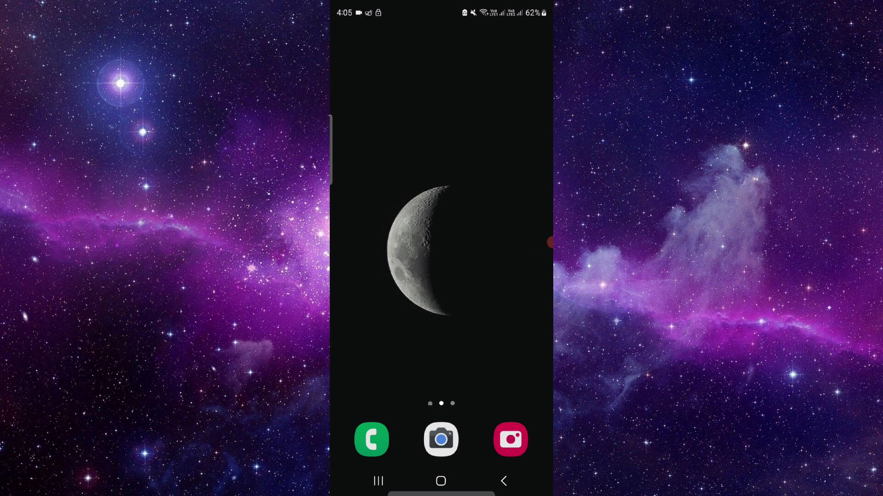
# - Delete Lean Remote's stored data from its App info storage page, leaving Data at 0 B
pyautogui.moveTo(442, 345); pyautogui.dragTo(441, 173)
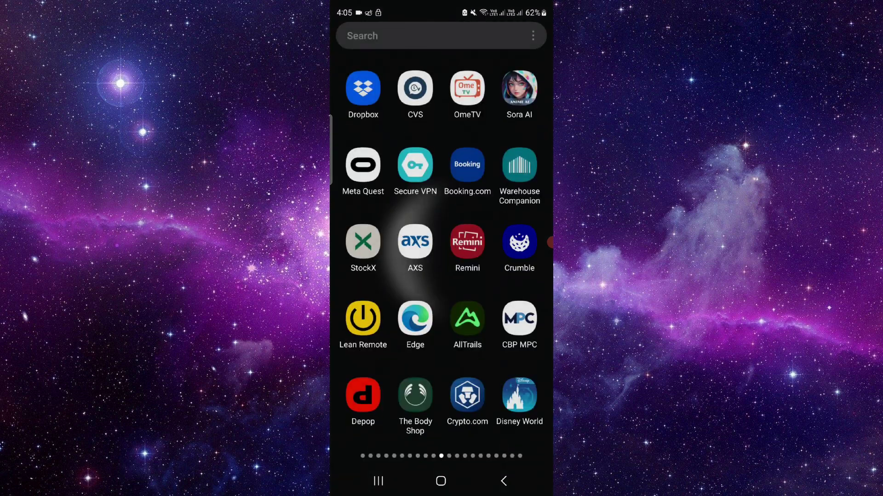
pyautogui.click(363, 318)
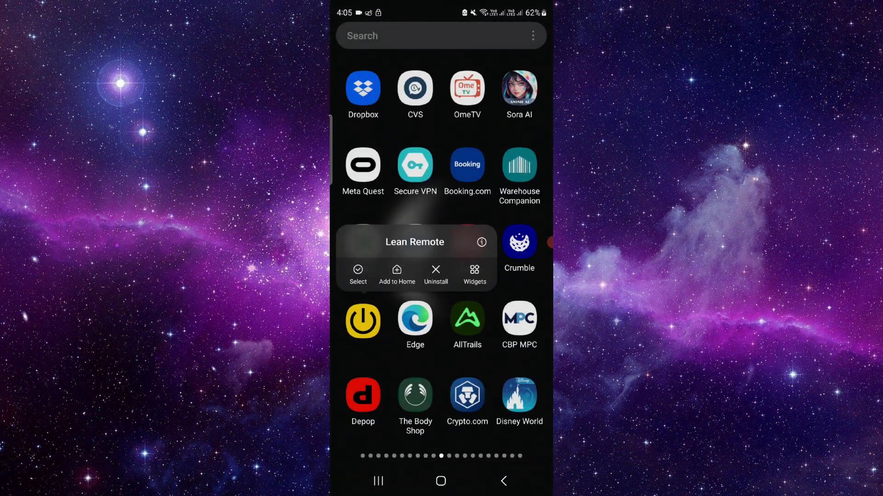
pyautogui.click(481, 242)
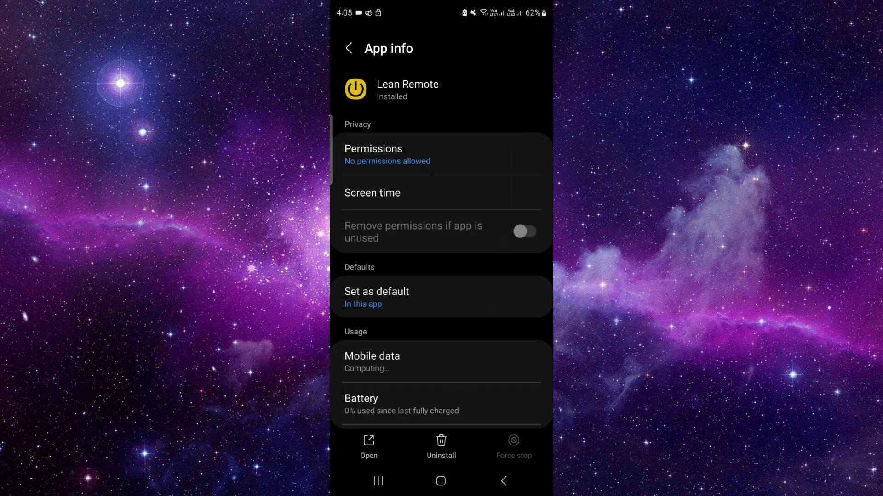
pyautogui.scroll(-3, 441, 276)
pyautogui.click(441, 295)
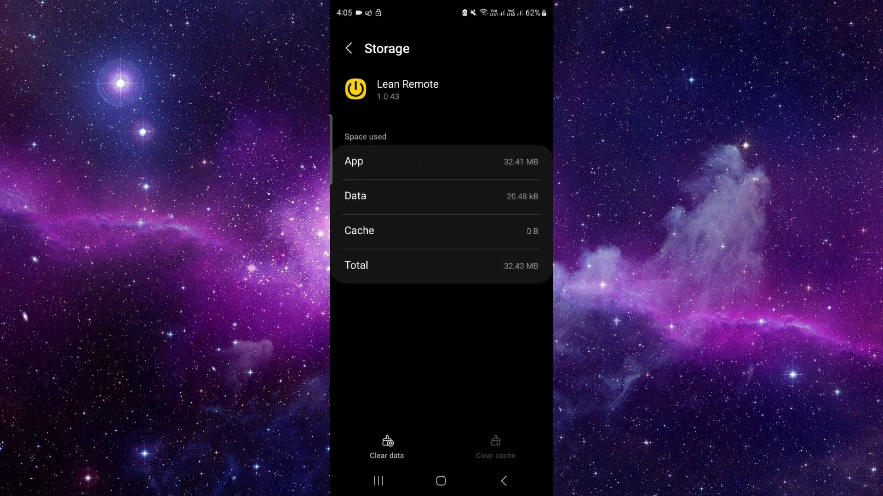
pyautogui.click(386, 447)
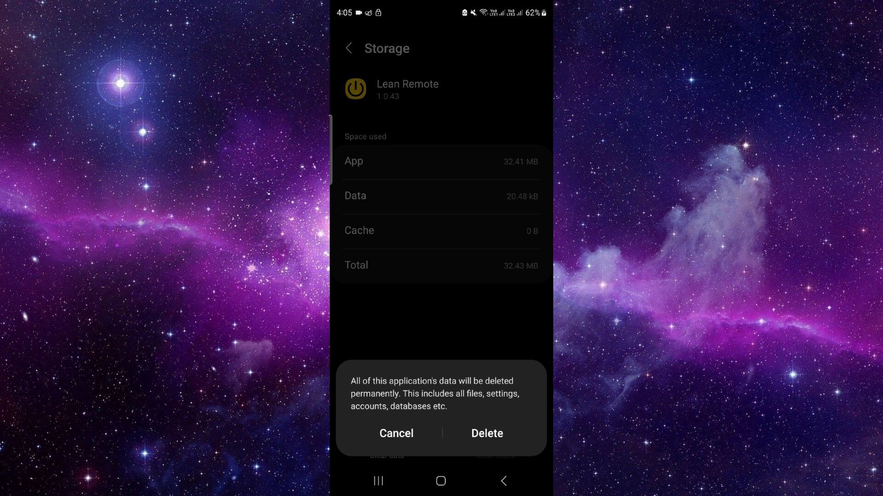
pyautogui.click(487, 433)
pyautogui.click(503, 480)
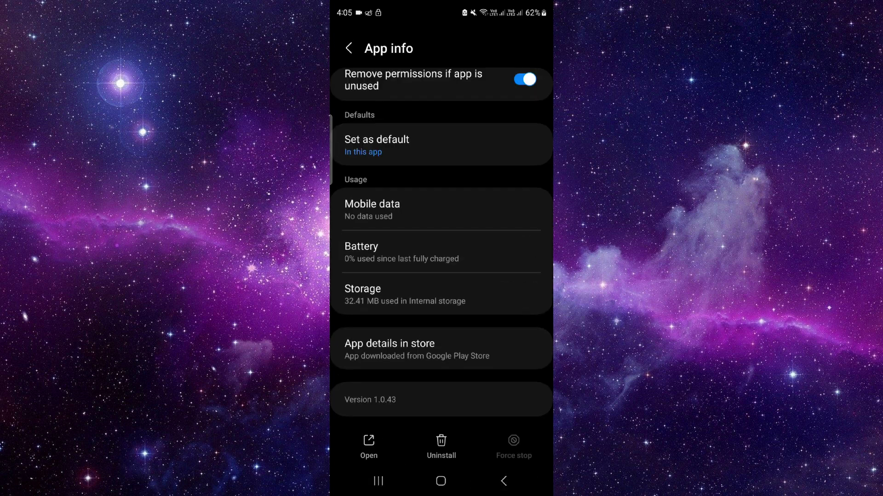
# - View Universal Remote Control's Play Store listing with other devices collapsed, then close all recent apps
pyautogui.click(390, 349)
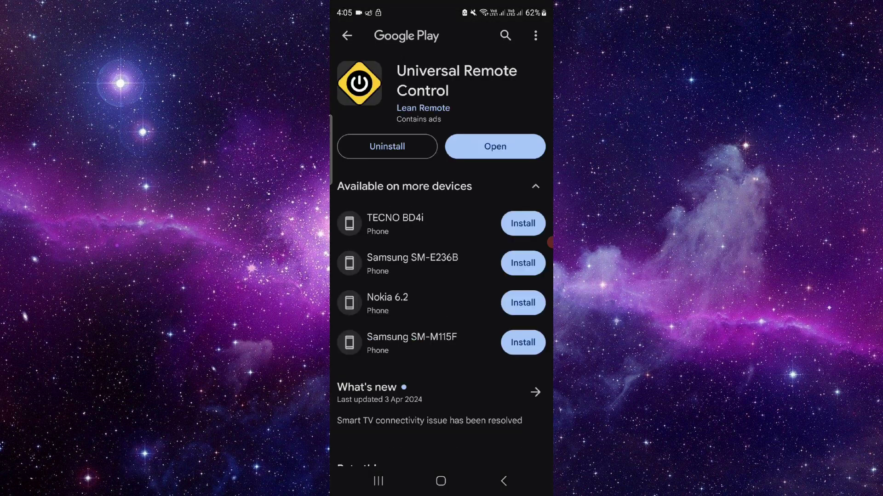
pyautogui.click(536, 186)
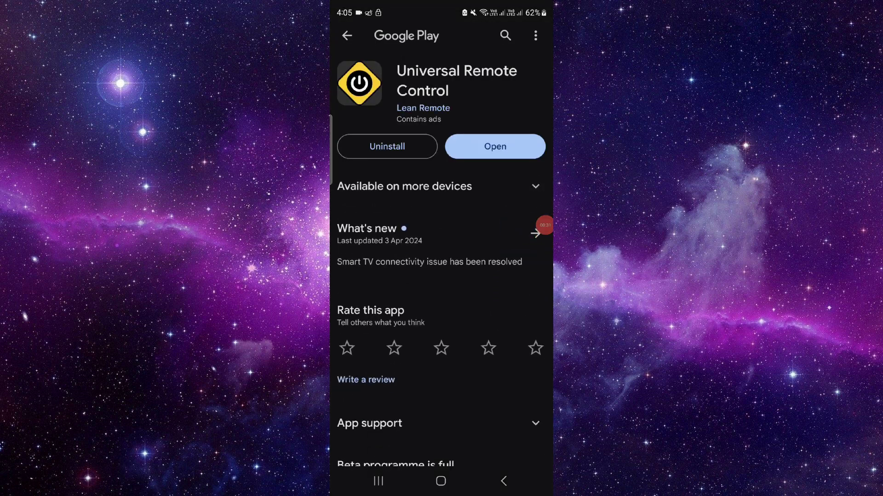
pyautogui.click(378, 480)
pyautogui.click(441, 387)
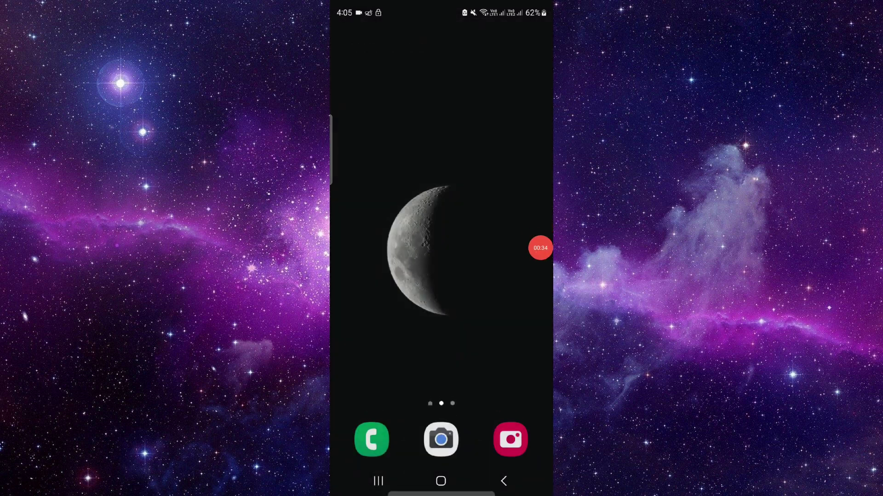